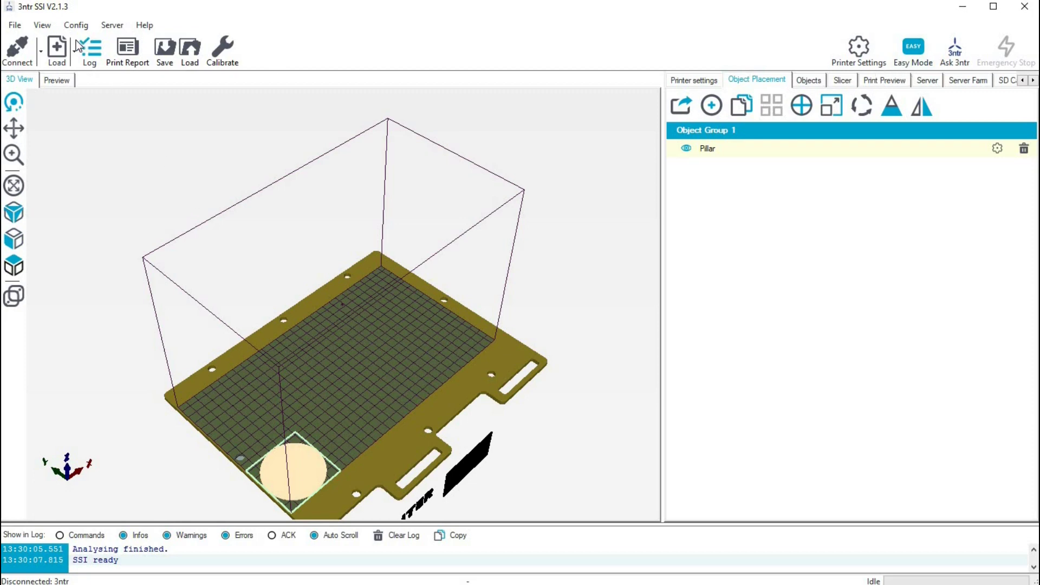
- Load the ring parts BottomHard.stl, Flex.stl and TopHard.stl from the FlexRing folder onto the build plate
left_click(60, 54)
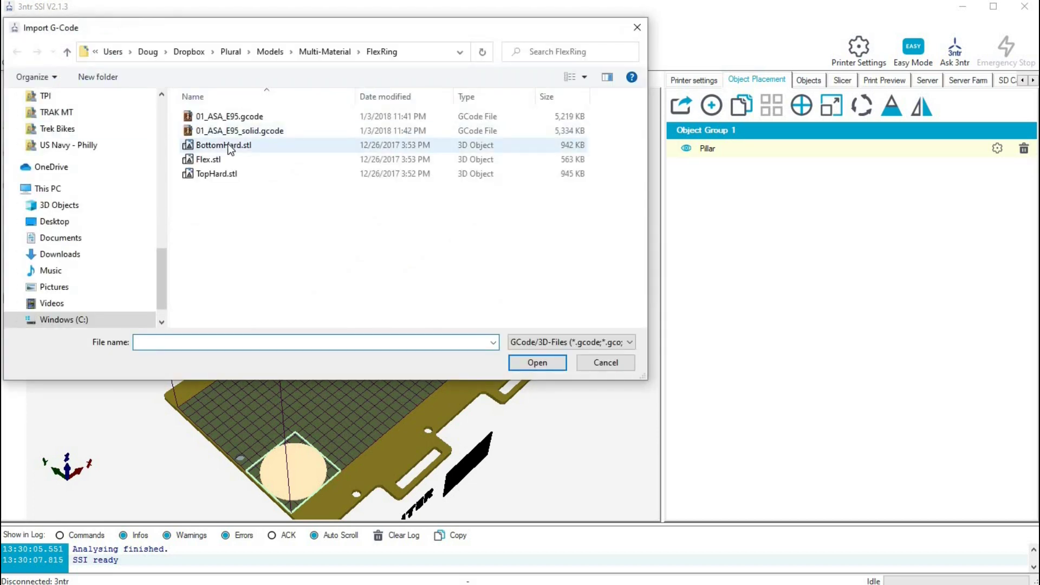
left_click(231, 147)
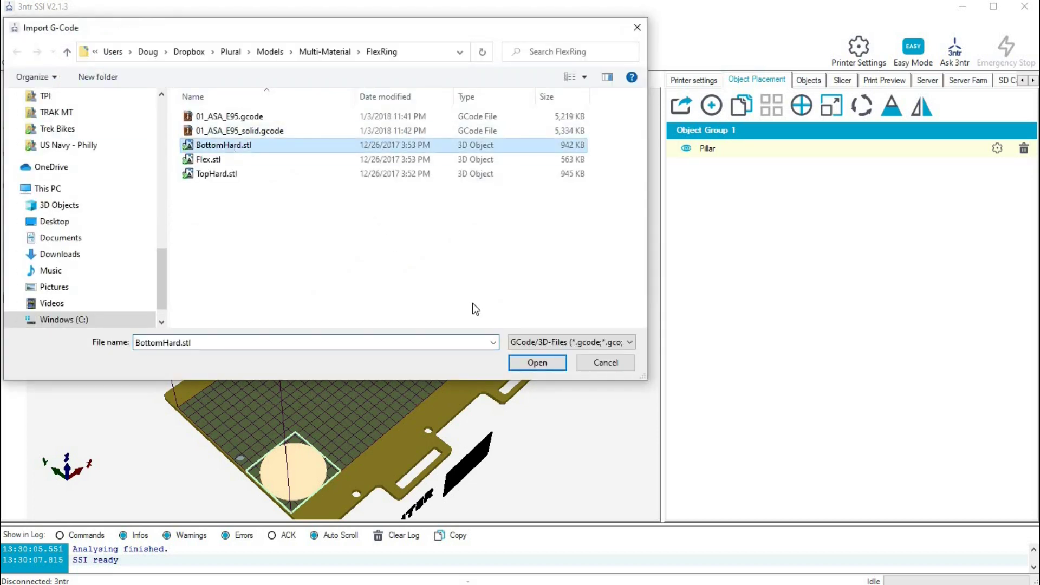
left_click(538, 362)
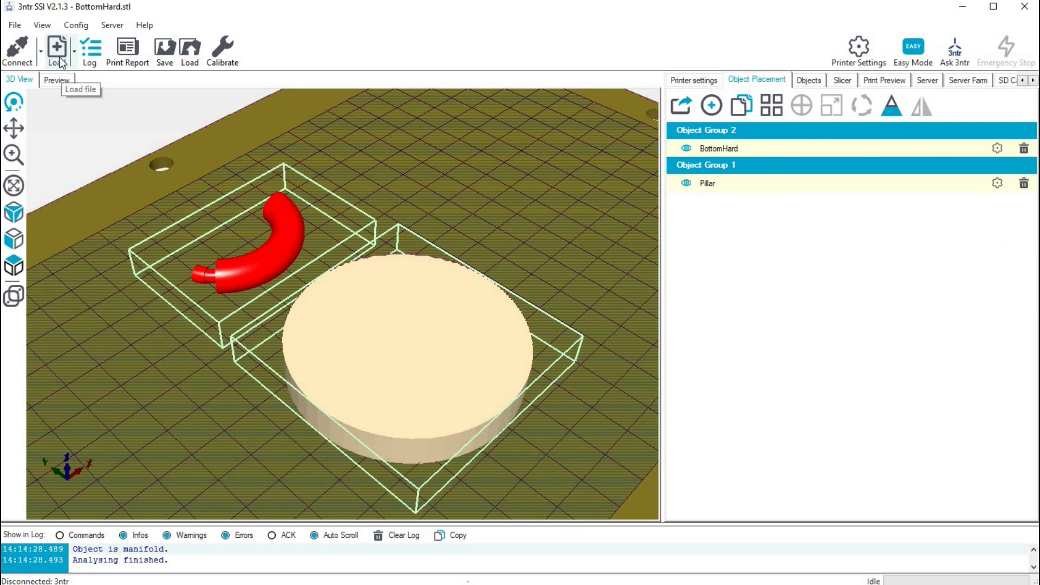
left_click(58, 55)
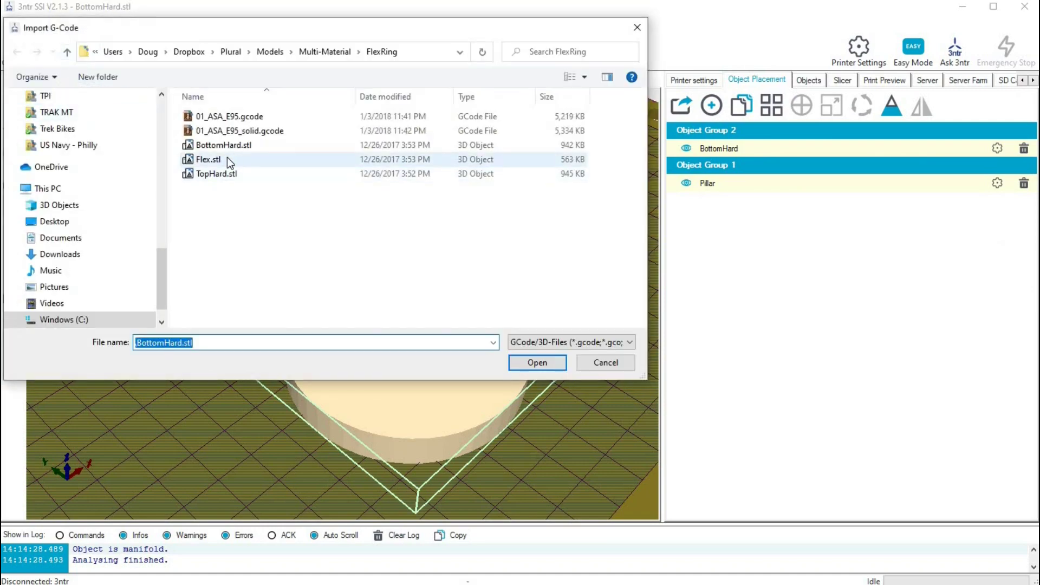
left_click(226, 158)
left_click(539, 362)
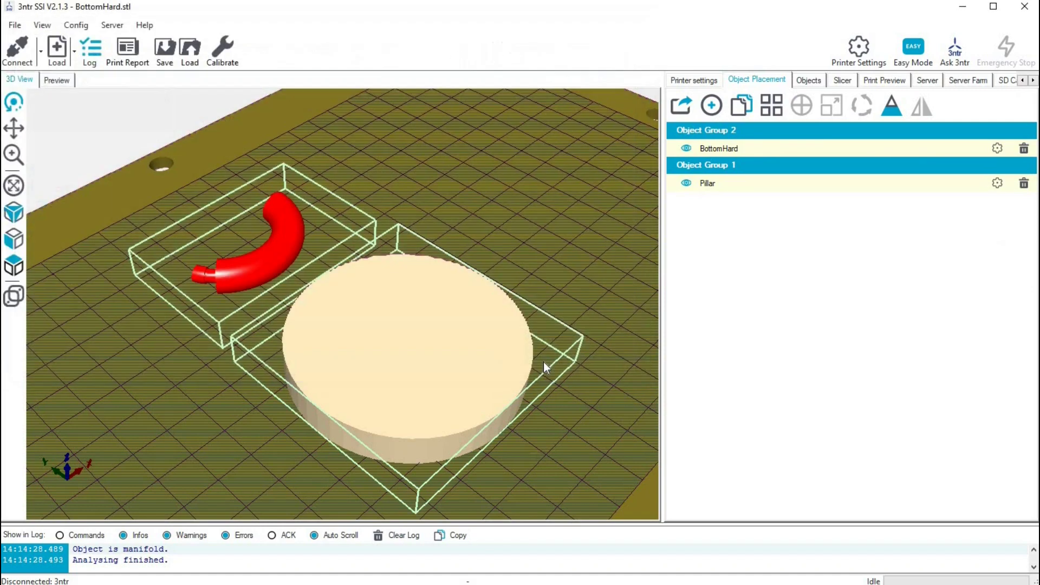
left_click(58, 53)
left_click(220, 174)
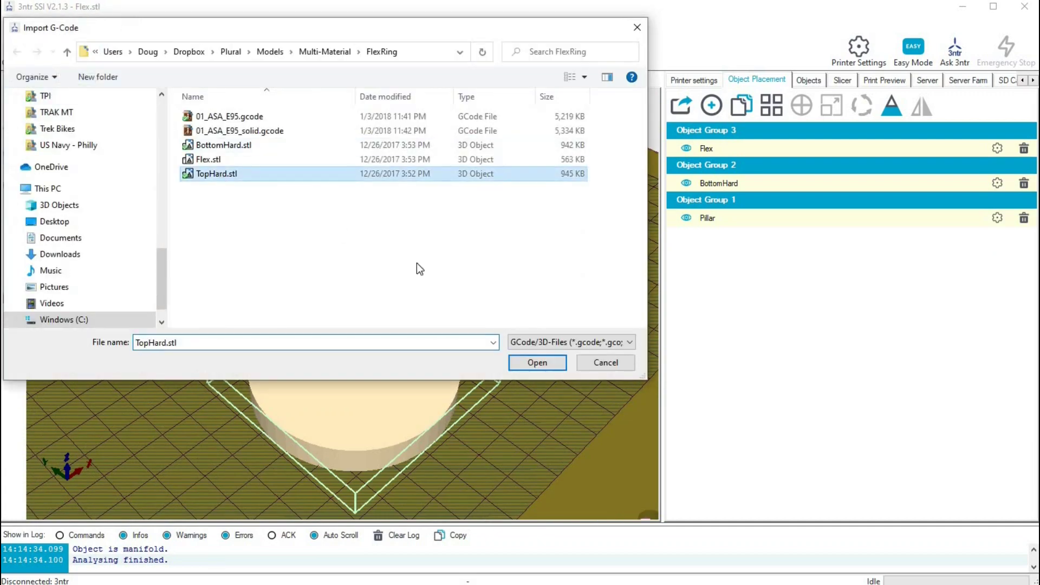
left_click(535, 368)
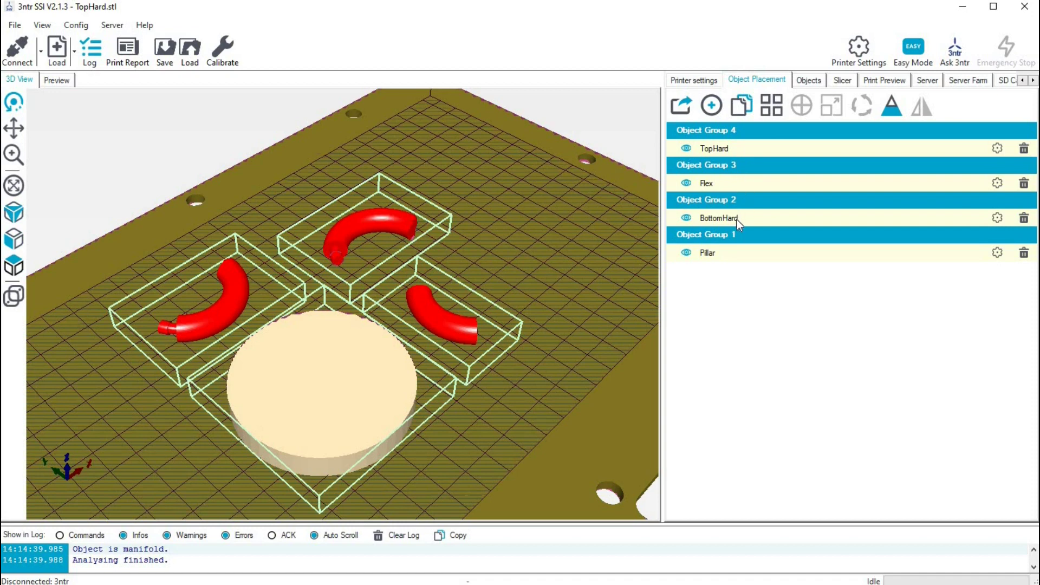
- Move the BottomHard and Flex parts into TopHard's object group so the three parts form one ring
left_click_drag(736, 220, 749, 154)
left_click_drag(709, 200, 749, 143)
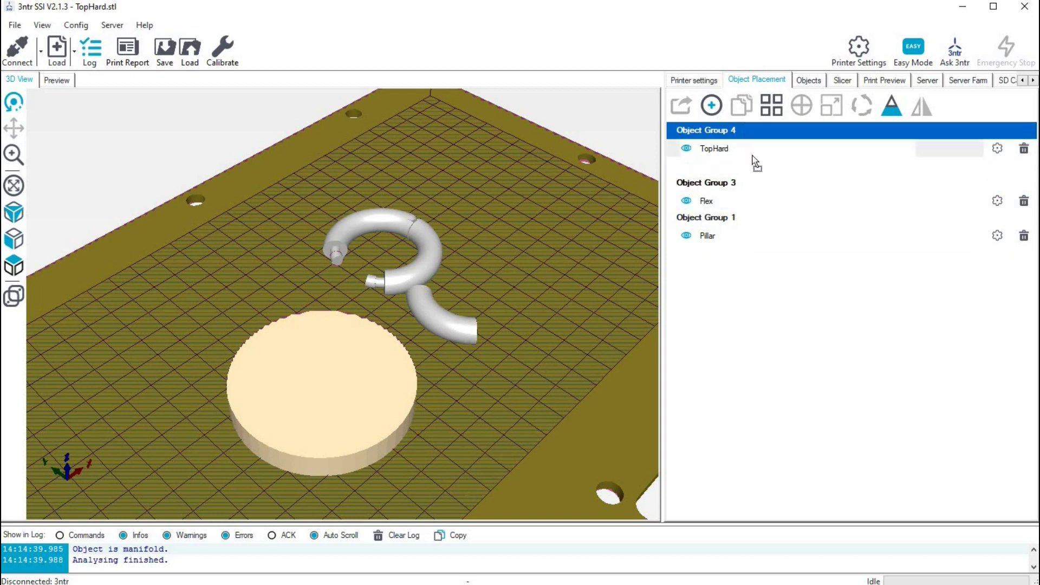
- Review the available printer models, build planes and nozzle diameters in the printer settings
left_click(700, 80)
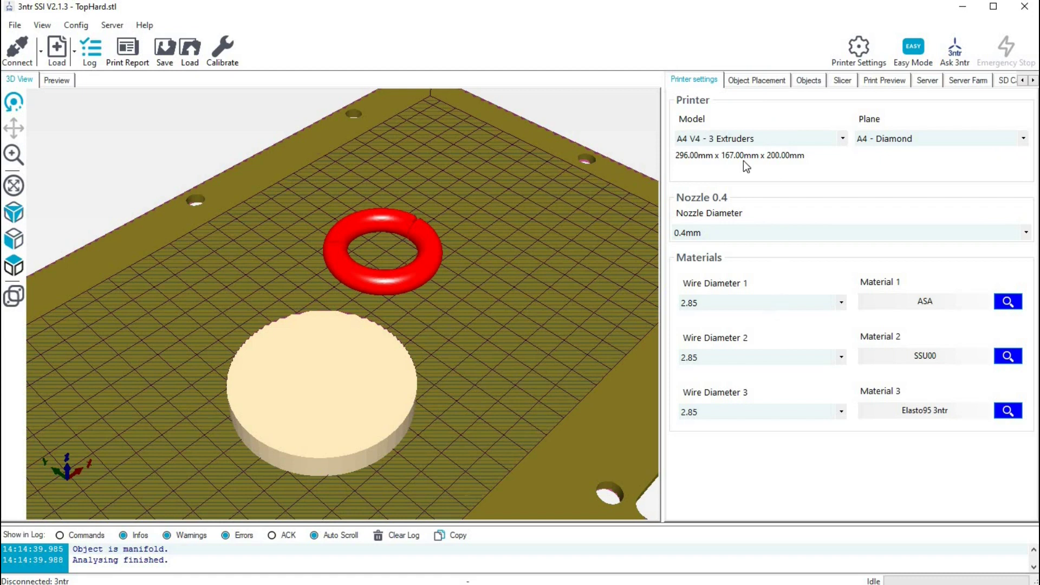
left_click(845, 136)
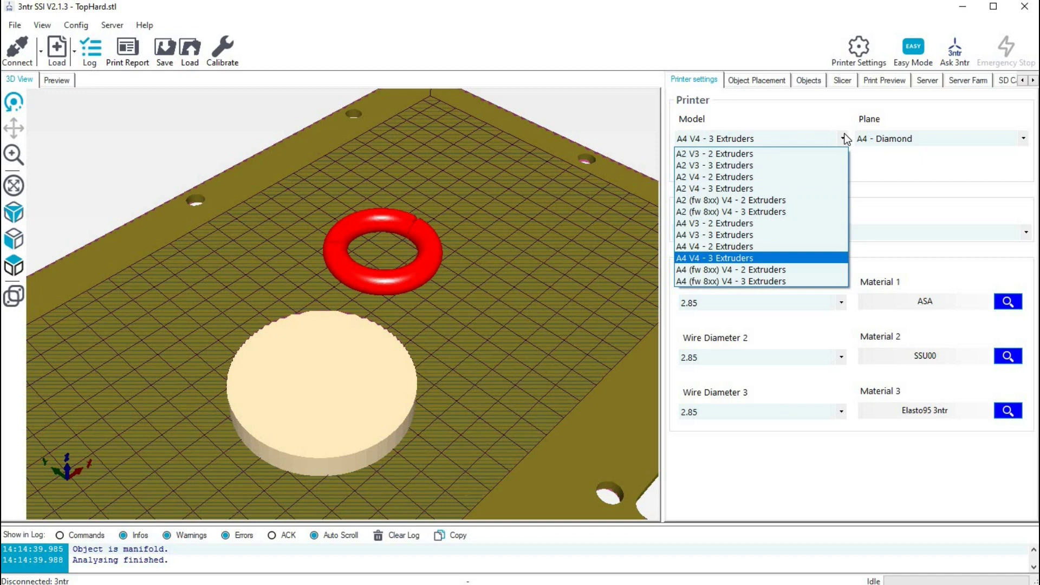
left_click(844, 135)
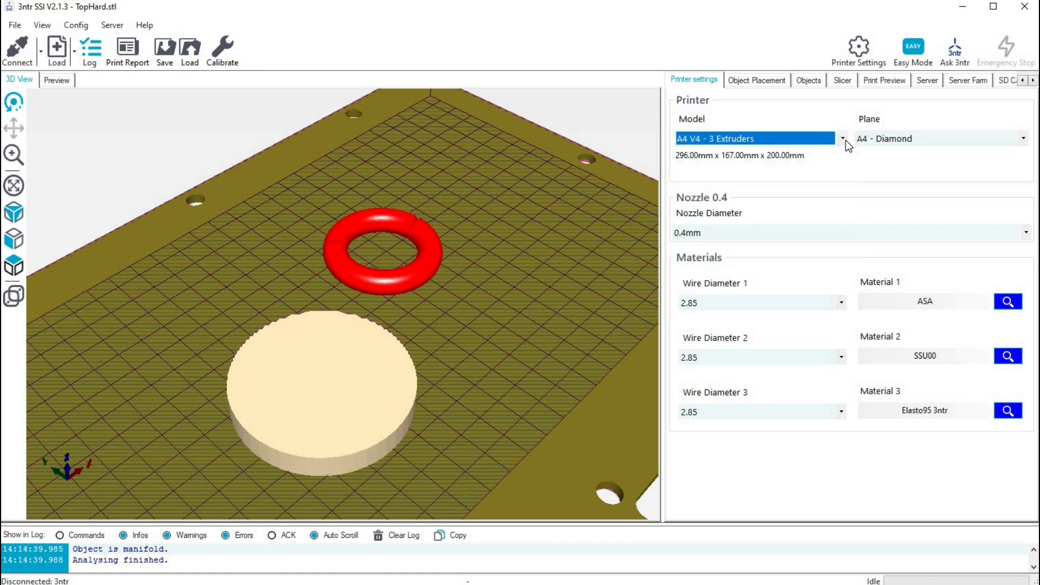
left_click(1025, 140)
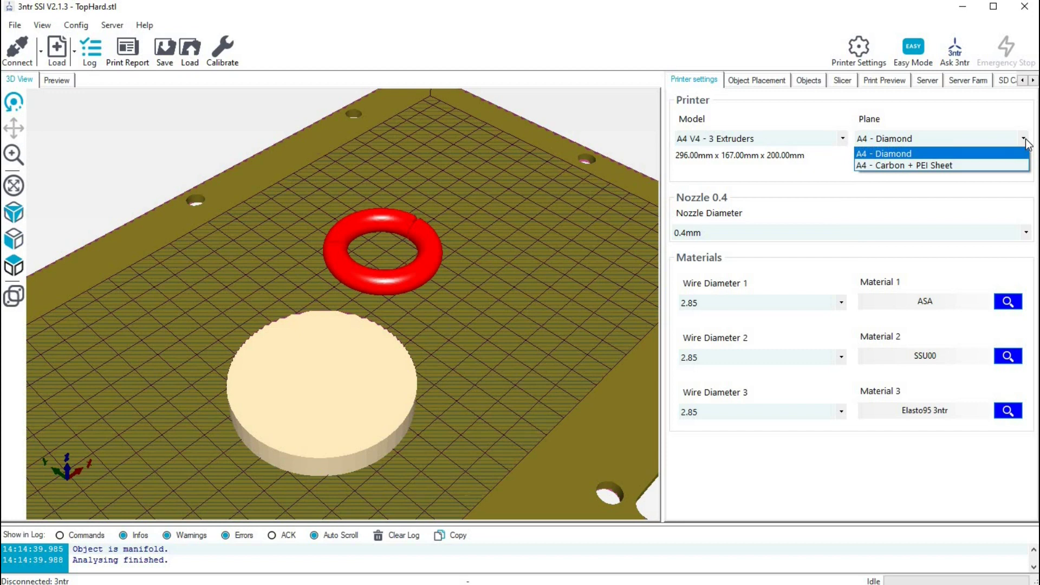
left_click(1026, 140)
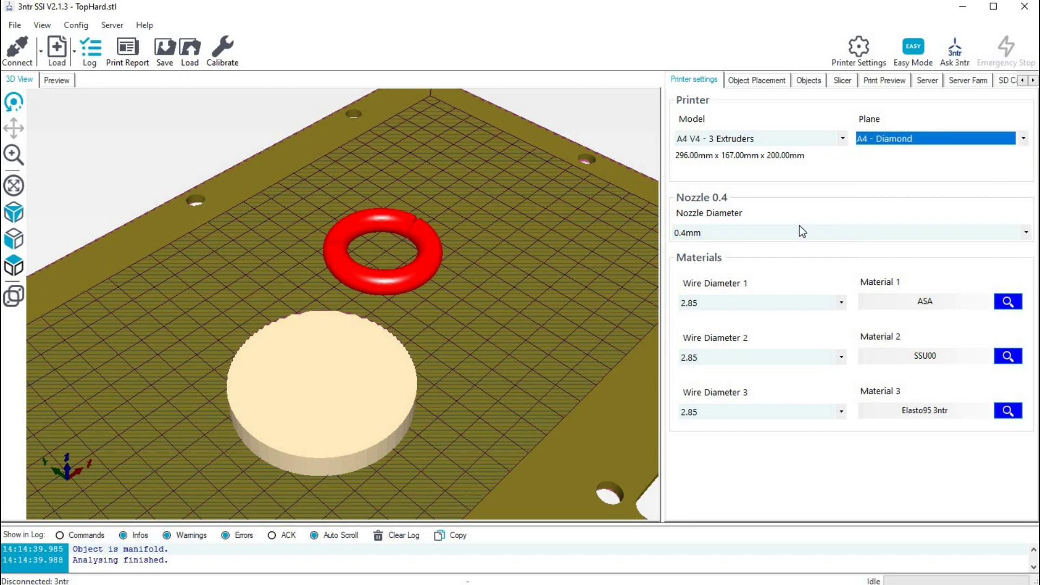
left_click(1028, 233)
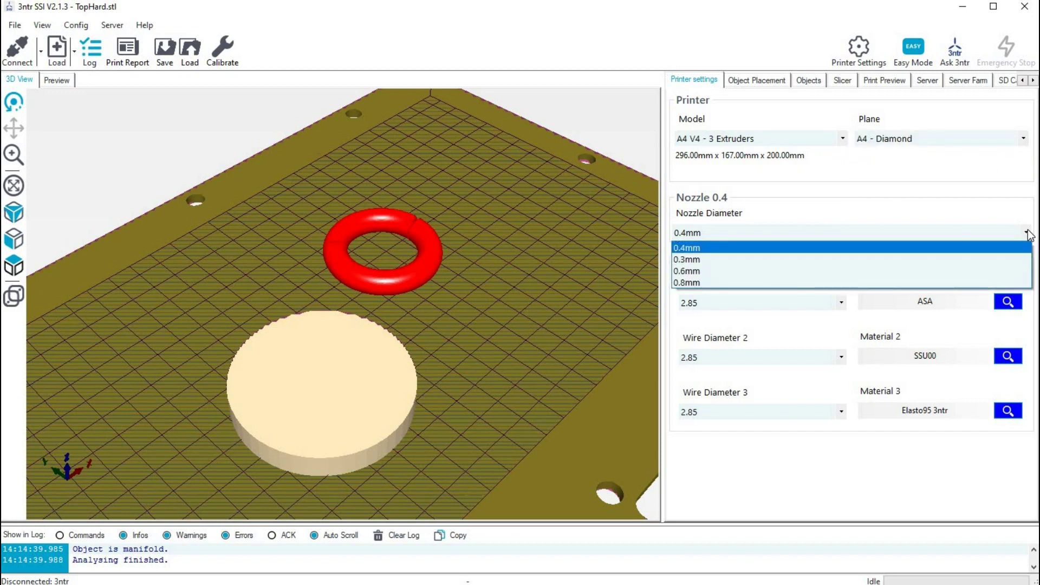
left_click(955, 206)
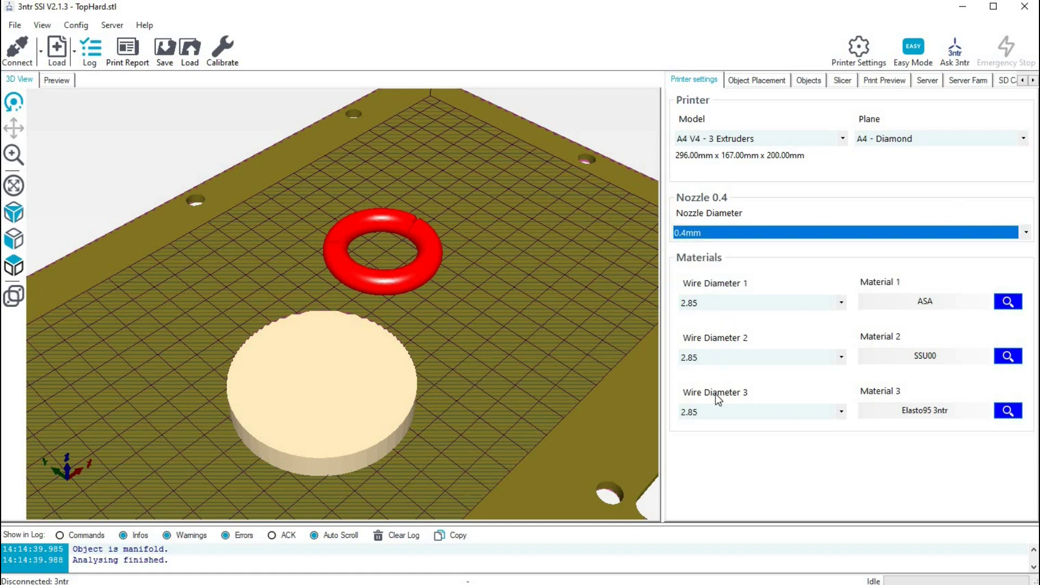
- Check the Wire Diameter 1 setting and the materials available for Material 1, leaving the selection as it is
left_click(841, 302)
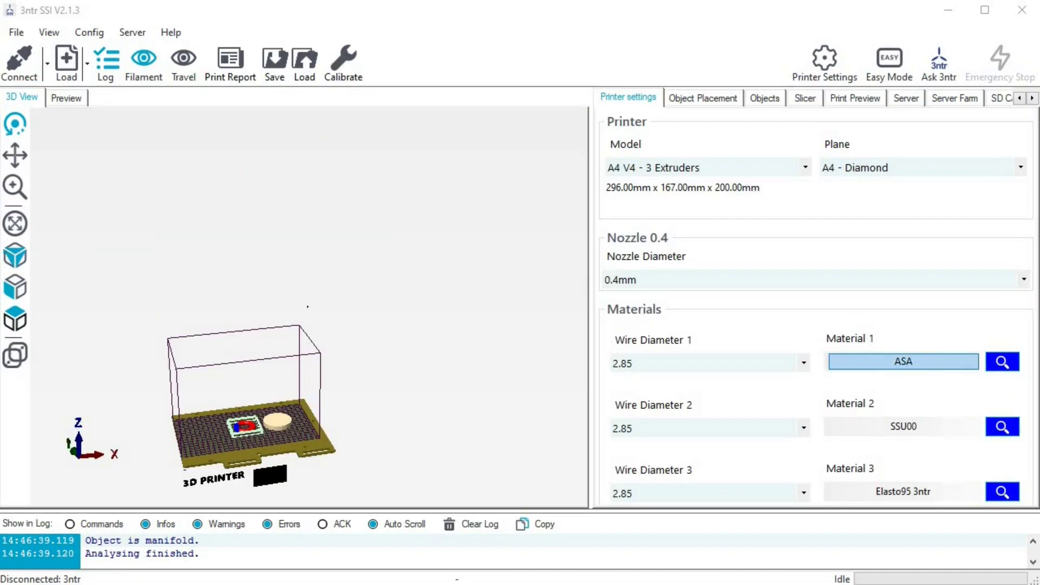
left_click(917, 360)
mouse_move(905, 393)
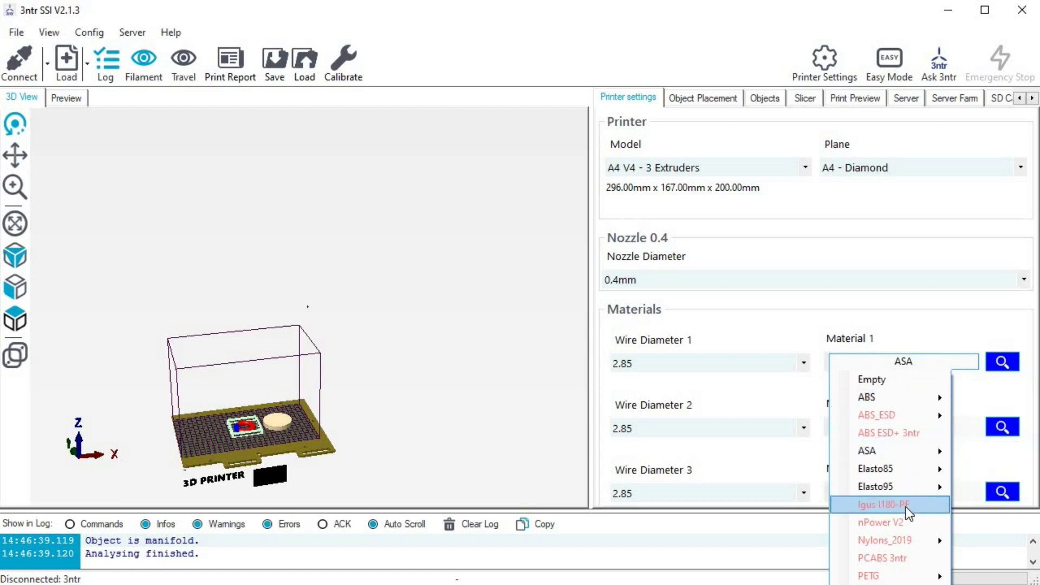
mouse_move(909, 477)
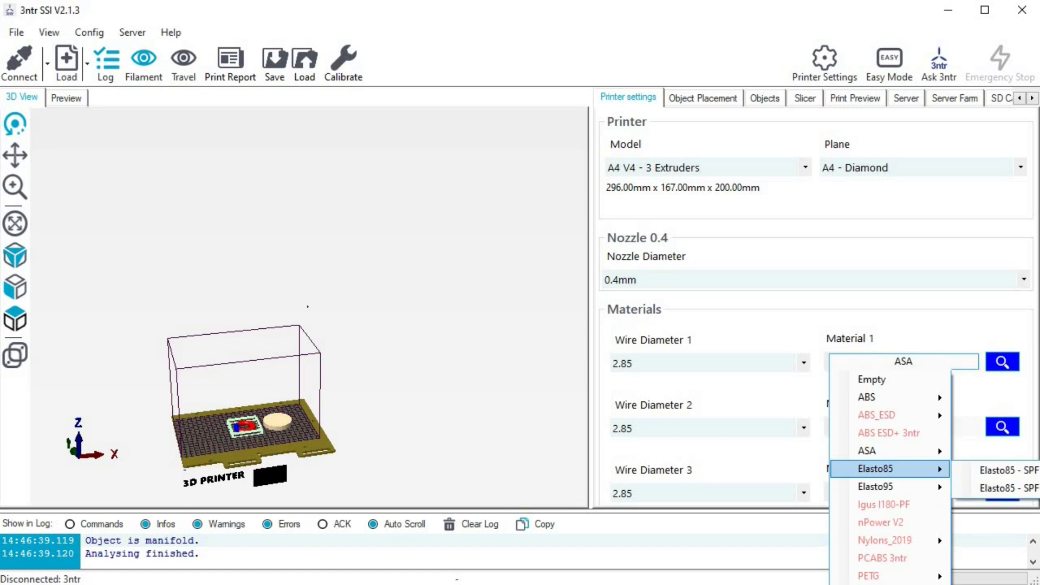
key("Escape")
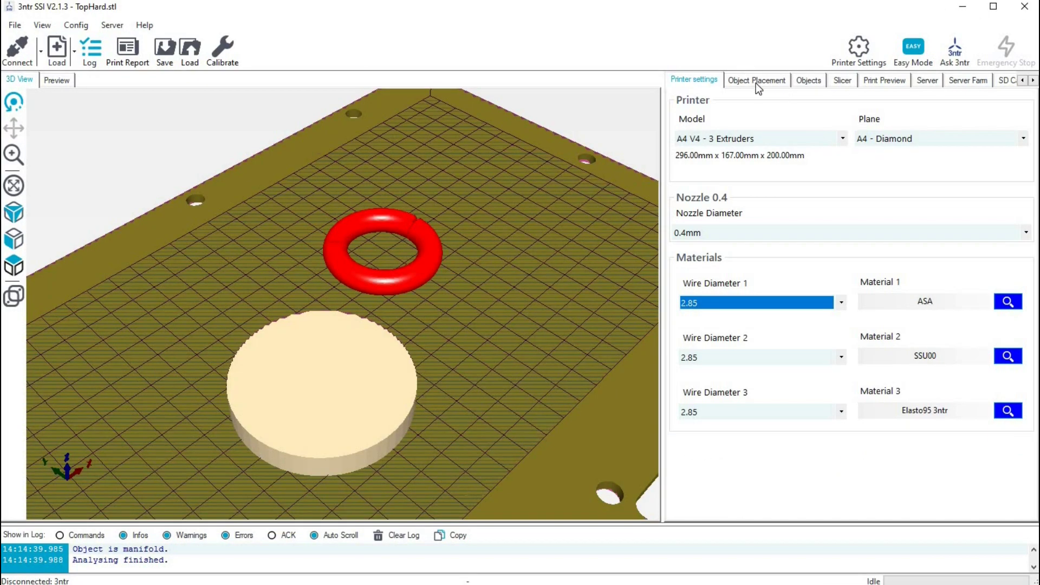
- Center Object Group 4 on the build plate and move the Pillar clear of the ring, toward the back of the plate
left_click(756, 82)
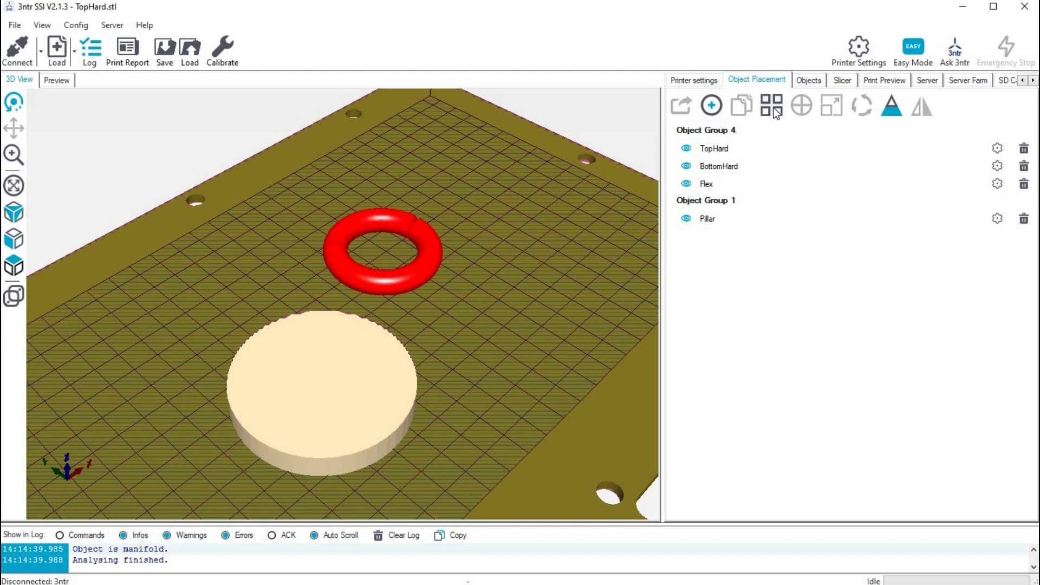
left_click(731, 132)
left_click(802, 106)
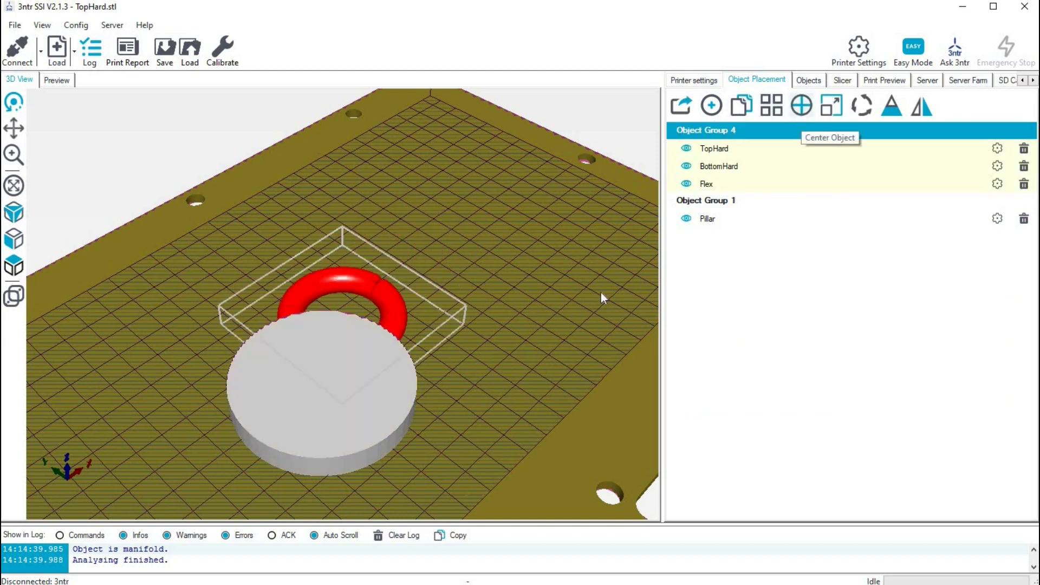
left_click(705, 220)
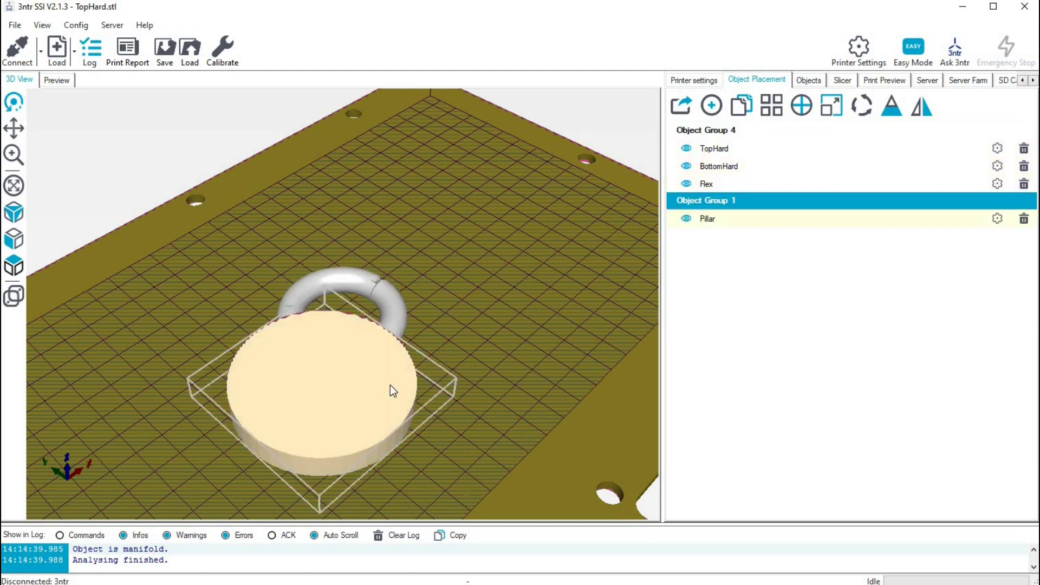
left_click_drag(391, 385, 526, 215)
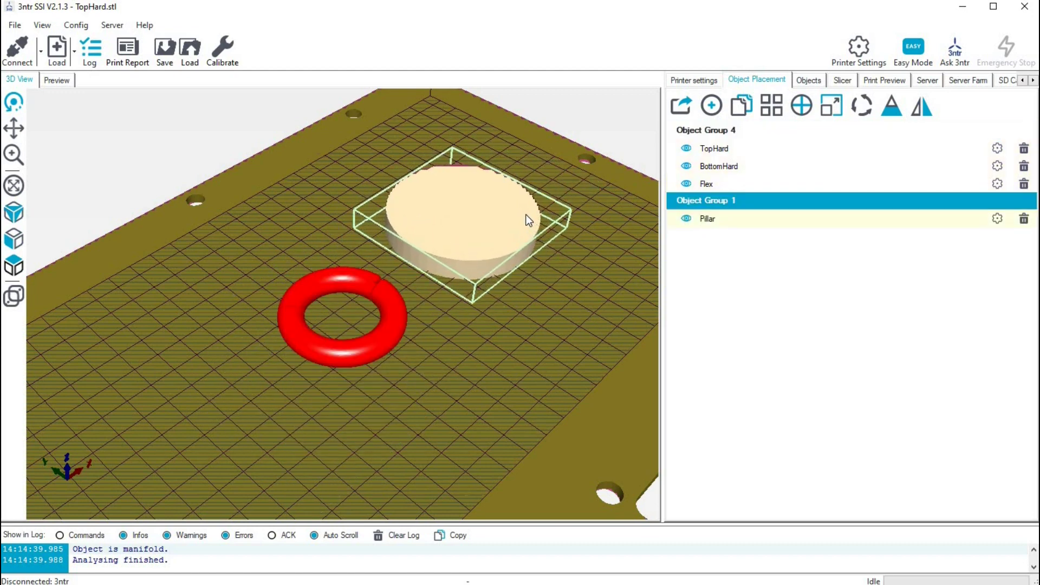
- Assign Elasto95 3ntr Nozzle 3 to the Flex part, keeping BottomHard and TopHard on ASA Nozzle 1
left_click(807, 82)
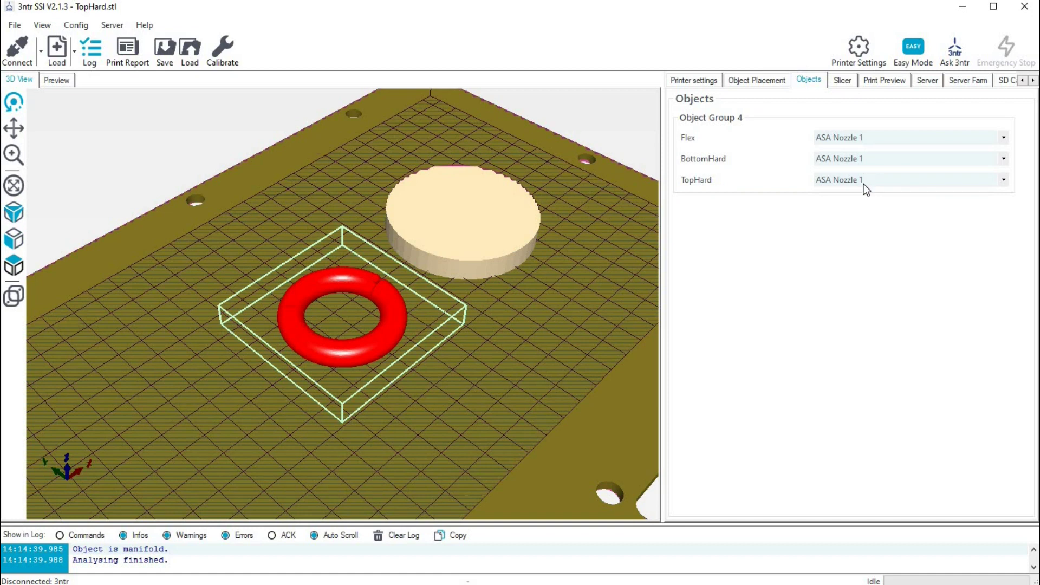
left_click(864, 157)
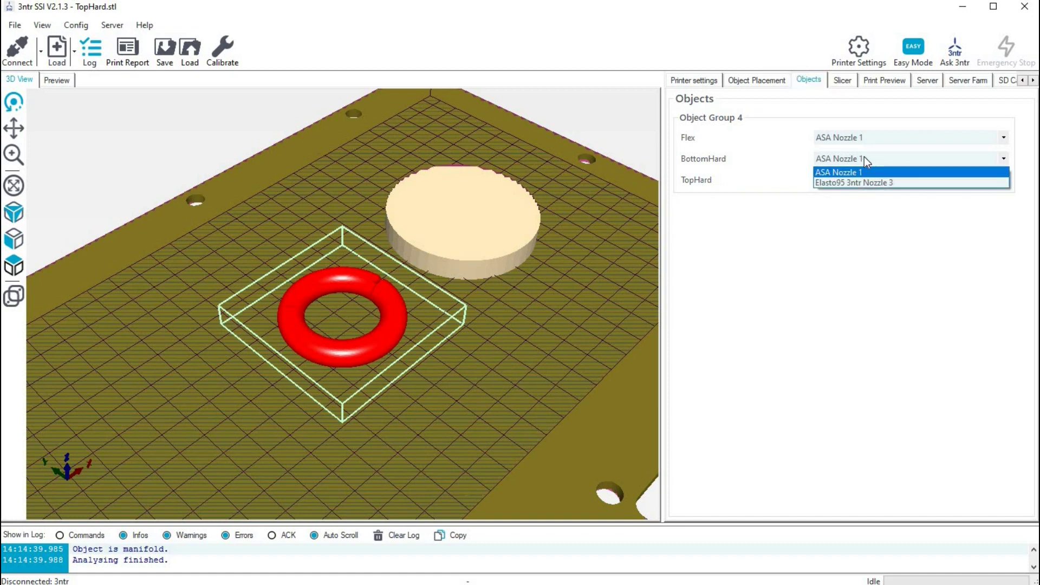
left_click(867, 136)
left_click(868, 136)
left_click(867, 161)
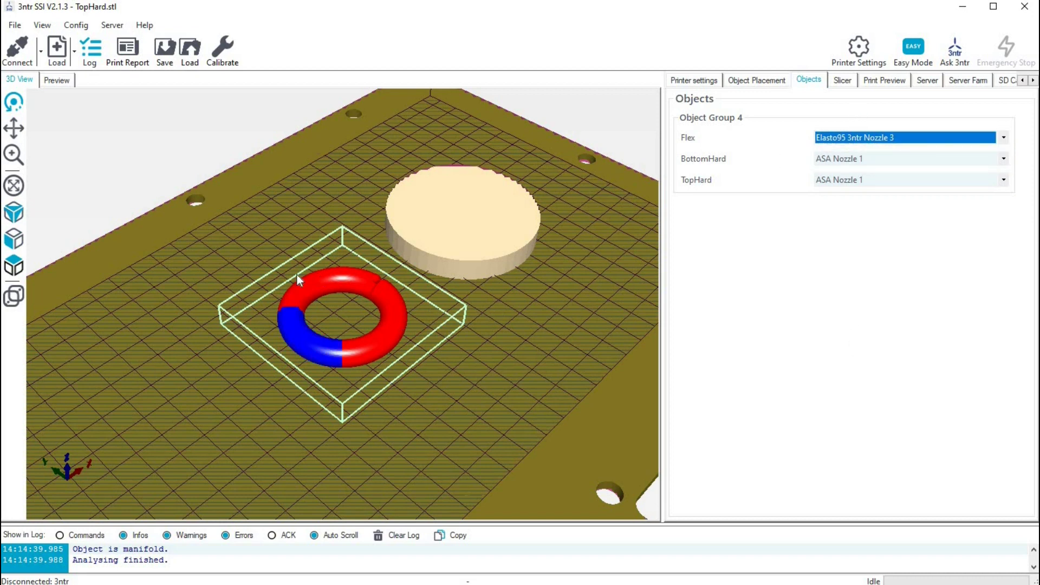
- Choose 0,20mm layer thickness and 25% infill, and slice the plate with 3ntr
left_click(840, 80)
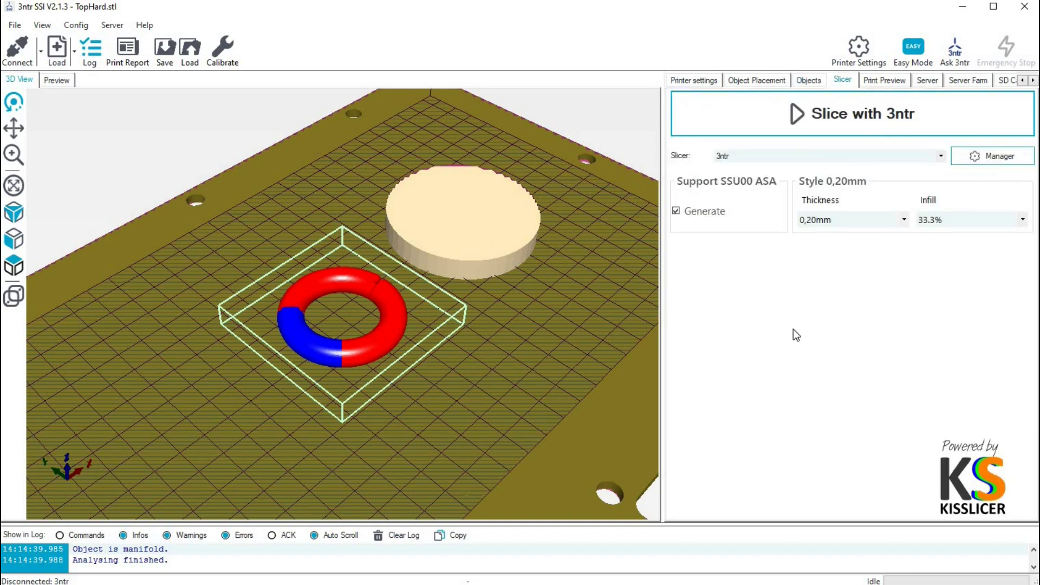
left_click(905, 221)
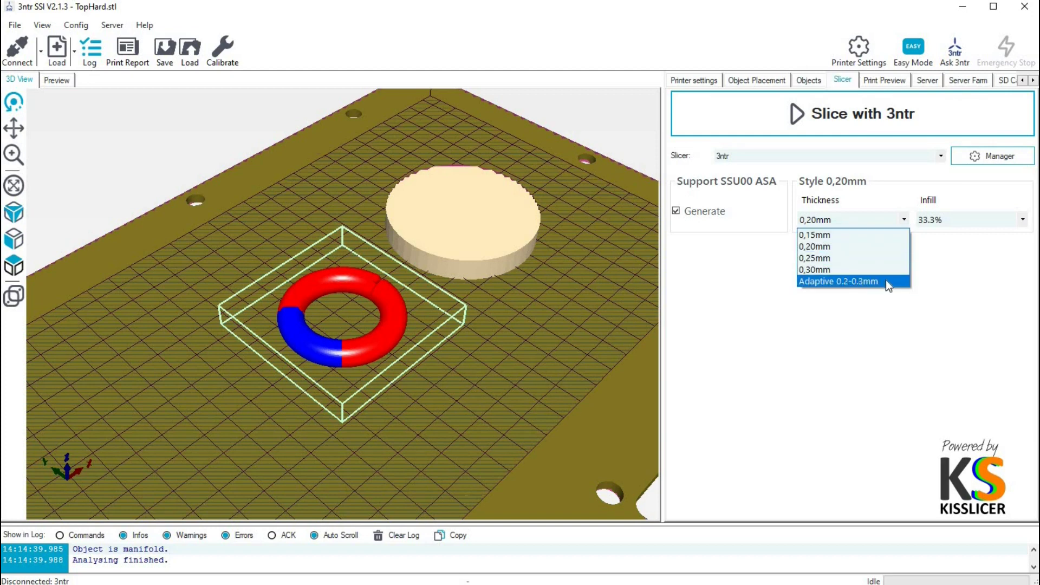
left_click(840, 250)
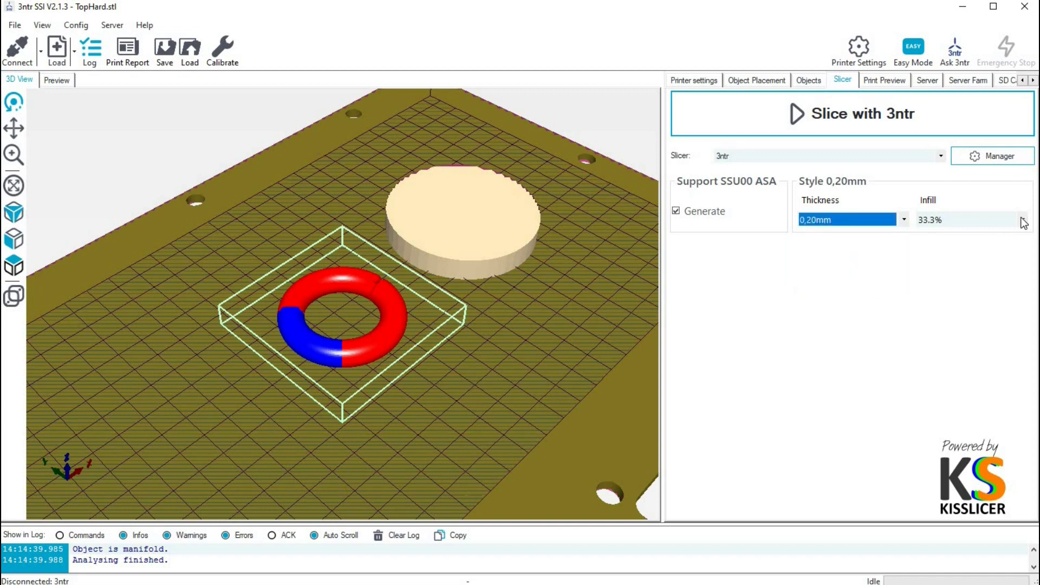
left_click(1023, 221)
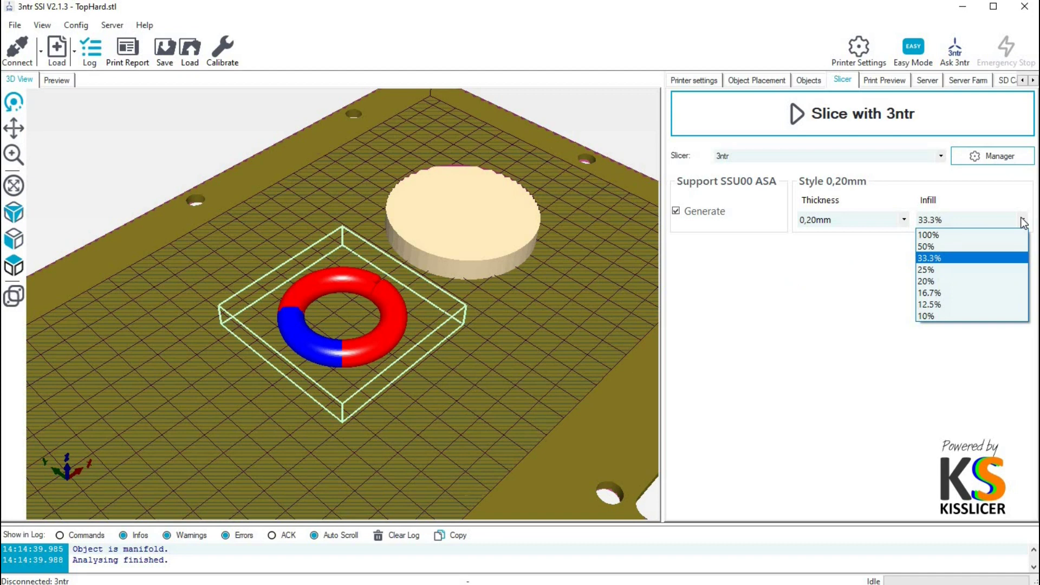
left_click(938, 271)
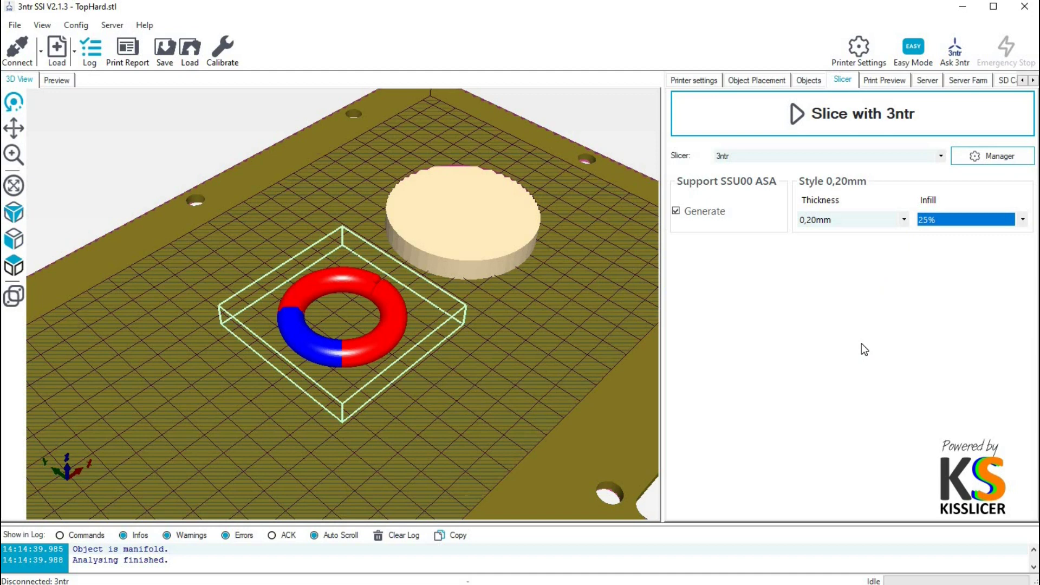
left_click(897, 123)
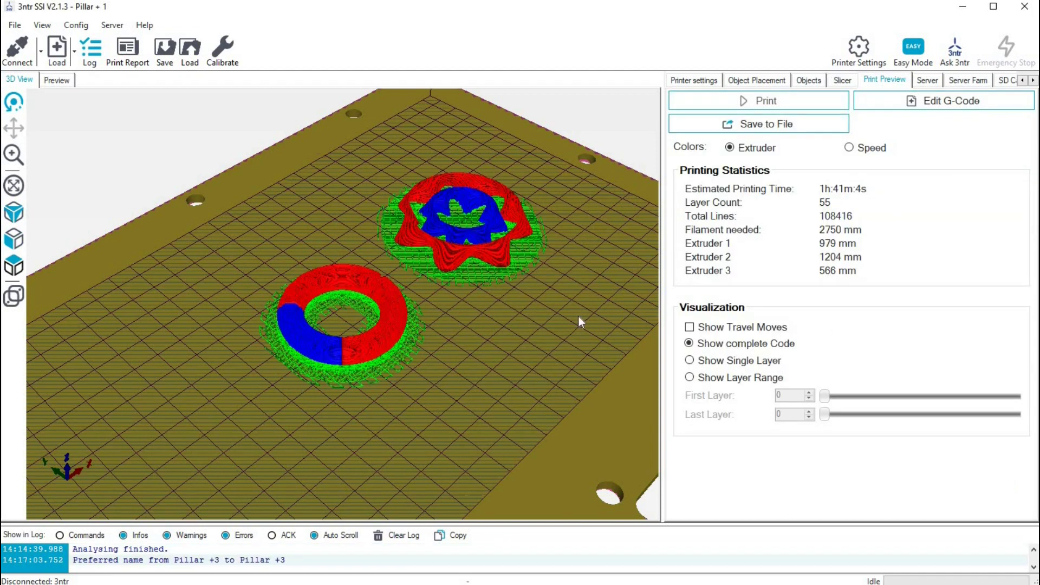
- Examine the ring's internal structure in the sliced preview by showing only the layer range 0 to 29
scroll(428, 258, "up", 5)
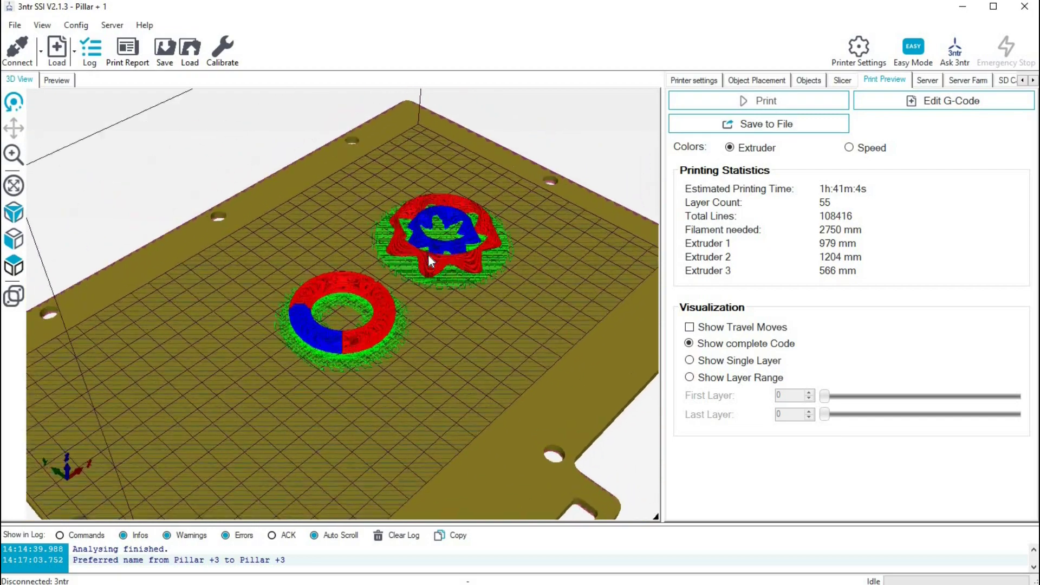
scroll(429, 254, "up", 5)
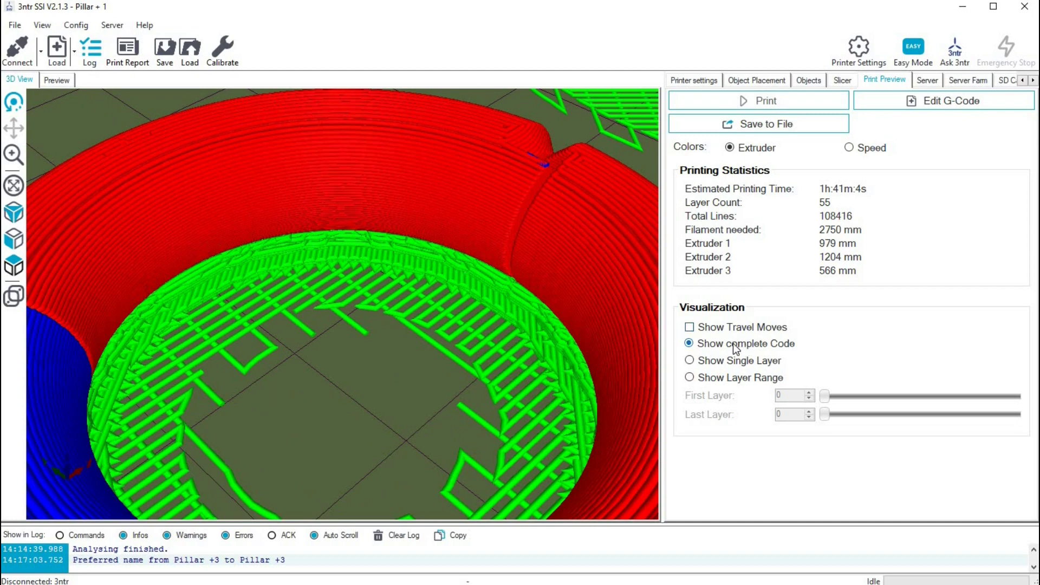
left_click(690, 378)
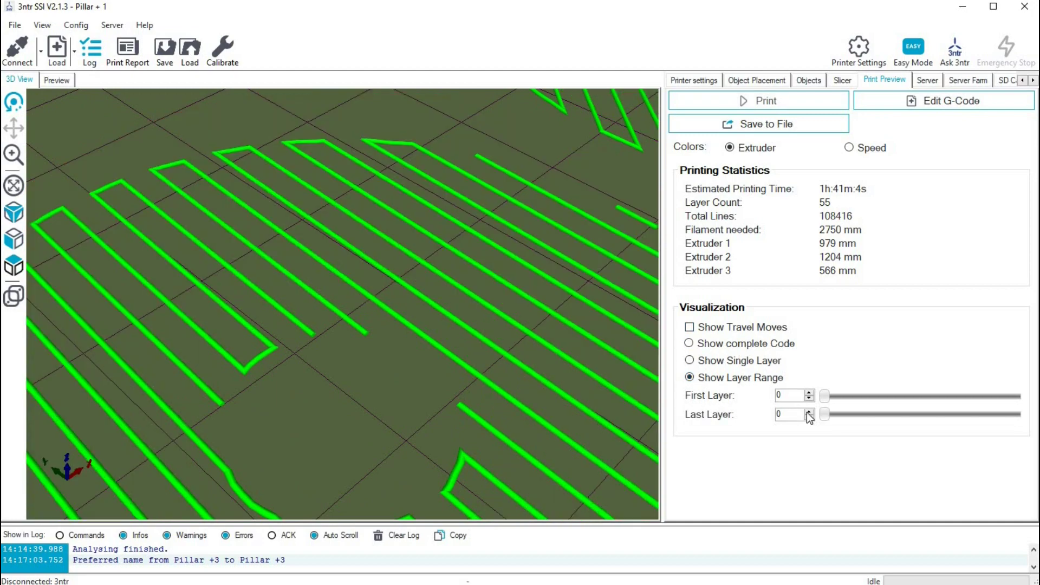
left_click_drag(825, 414, 916, 399)
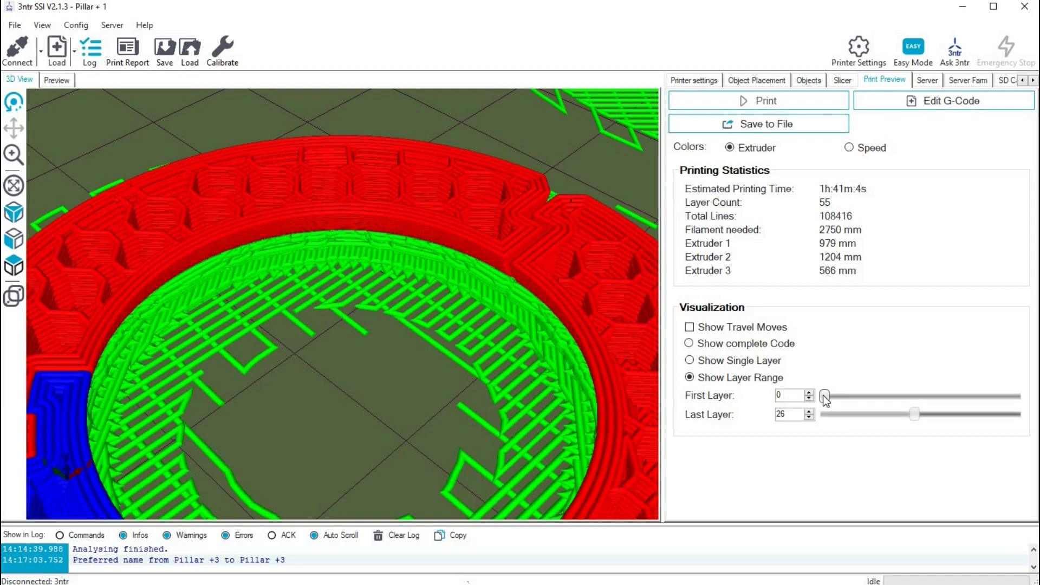
left_click_drag(877, 391, 783, 381)
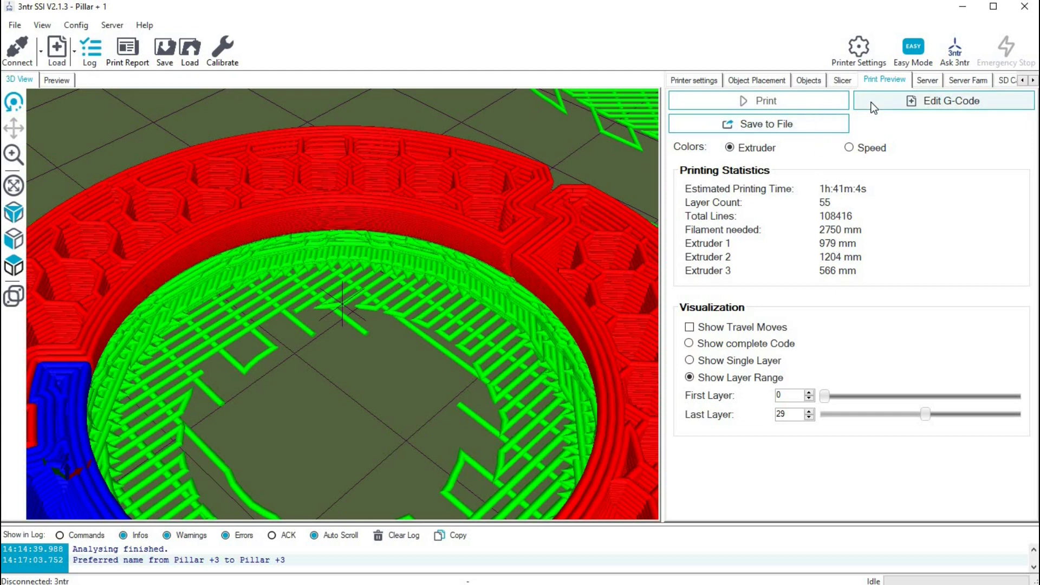
left_click(817, 125)
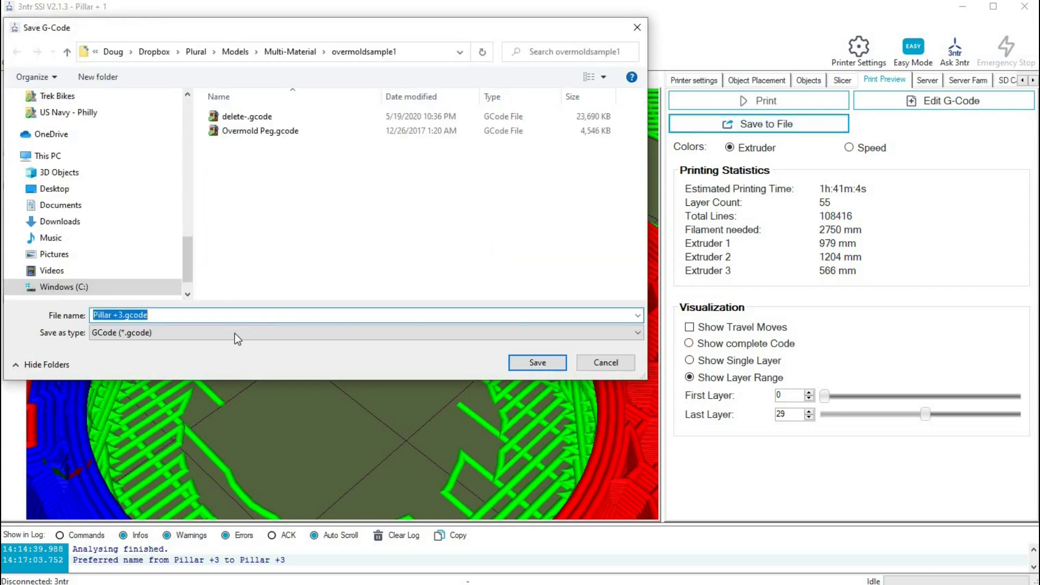
left_click(229, 314)
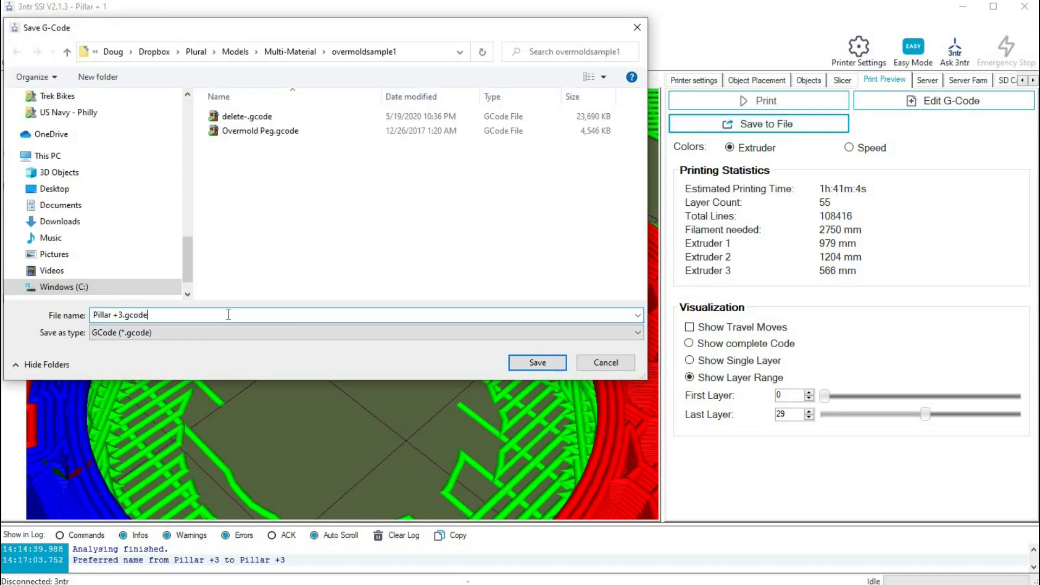
left_click(621, 365)
- Look over the print server's waiting prints page and the available utilities
left_click(928, 81)
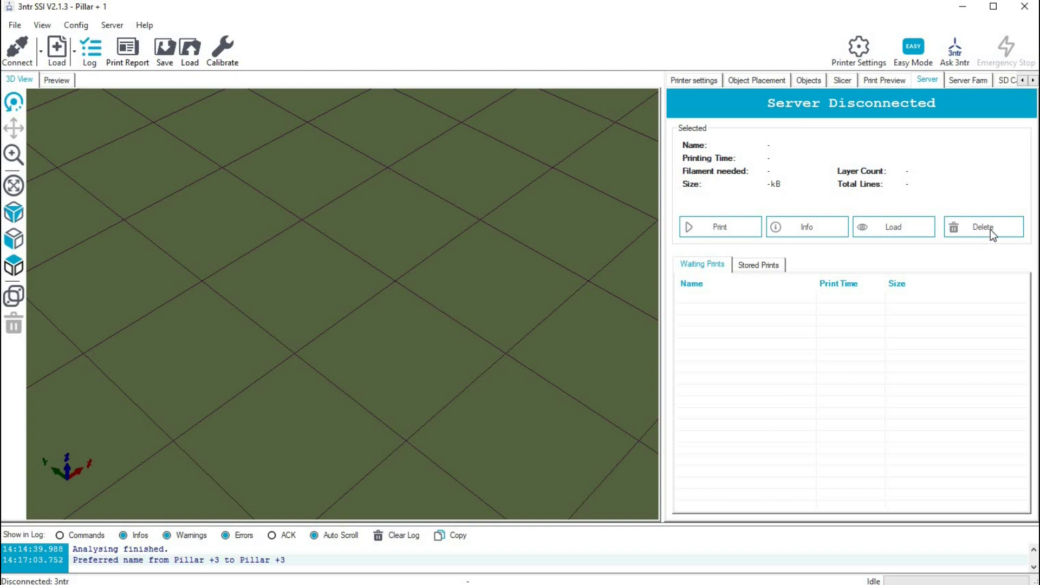
left_click(1033, 80)
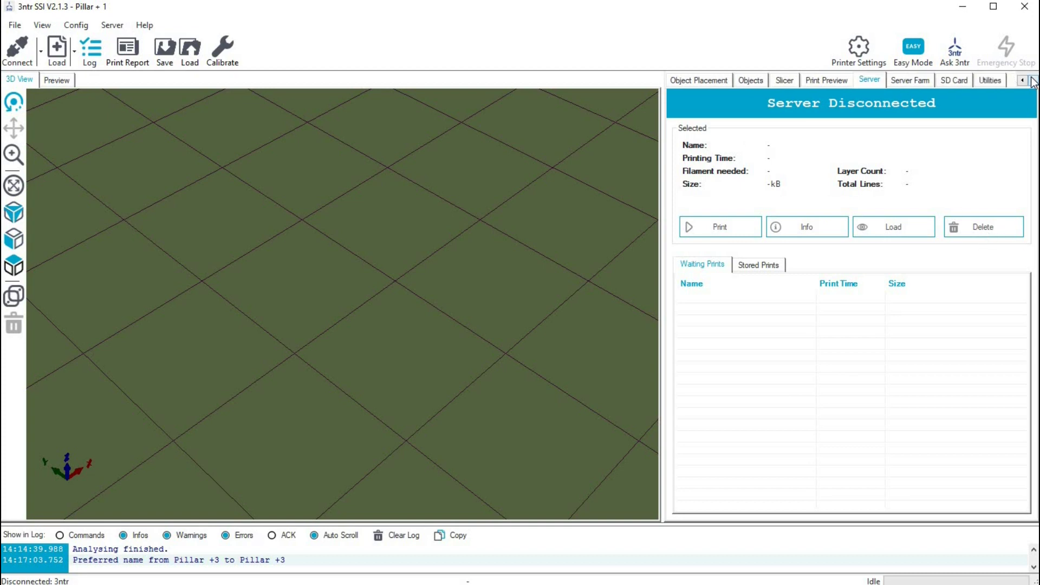
left_click(991, 81)
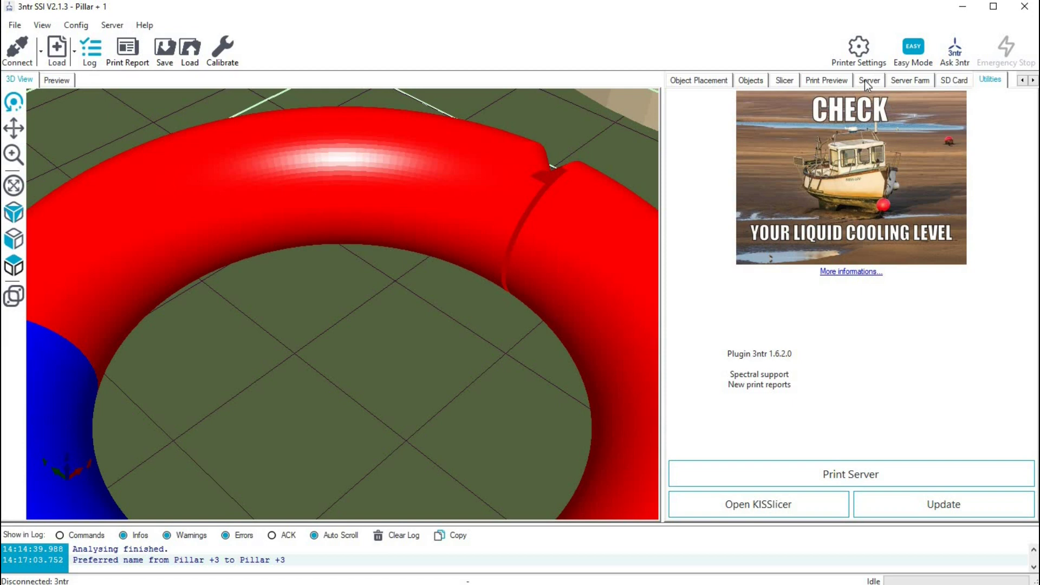
- Turn off Easy Mode to expose the advanced support and style settings for slicing
left_click(787, 81)
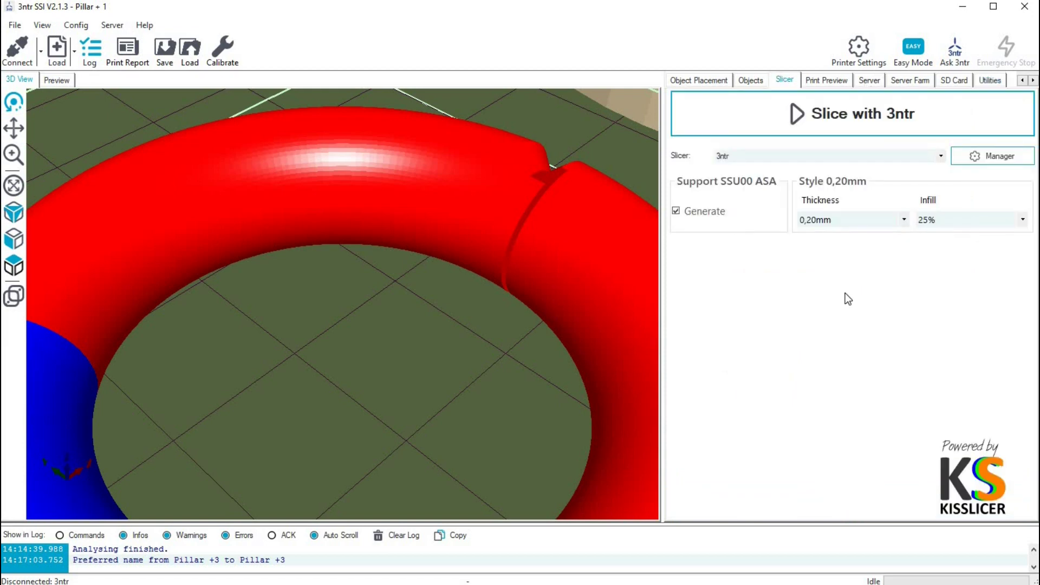
left_click(915, 50)
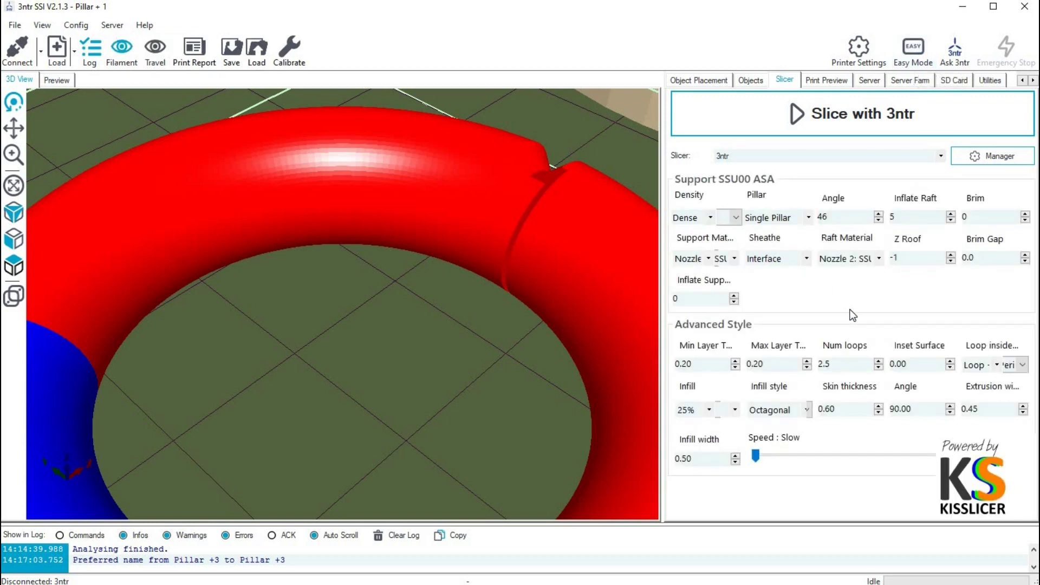
mouse_move(756, 458)
left_mouse_down()
mouse_move(884, 441)
mouse_move(898, 451)
mouse_move(767, 458)
left_mouse_up()
- Save the scene as scene.SSI in the FlexRing folder, replacing the existing file
scroll(464, 304, "down", 5)
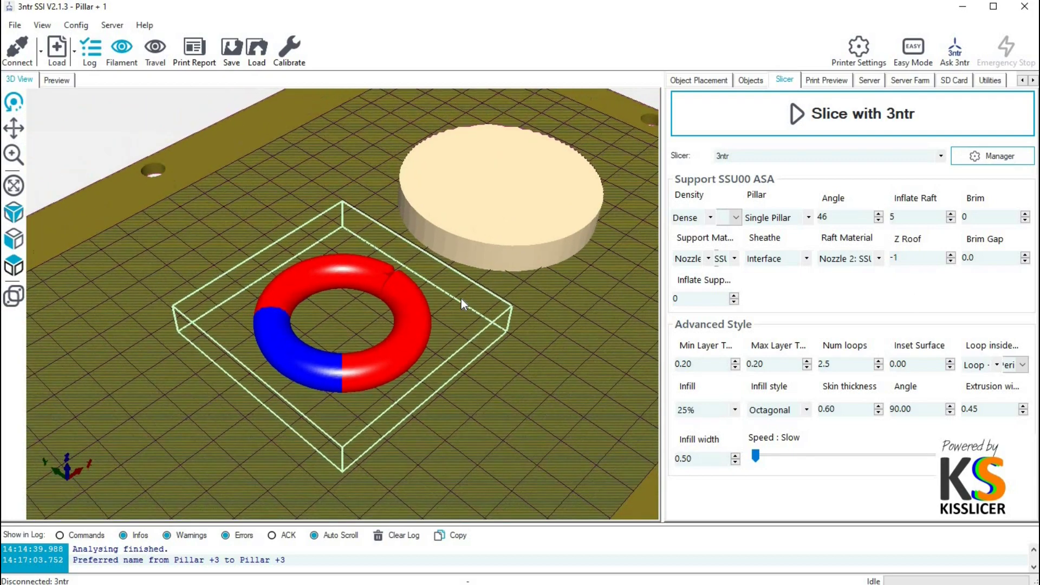
left_click(237, 48)
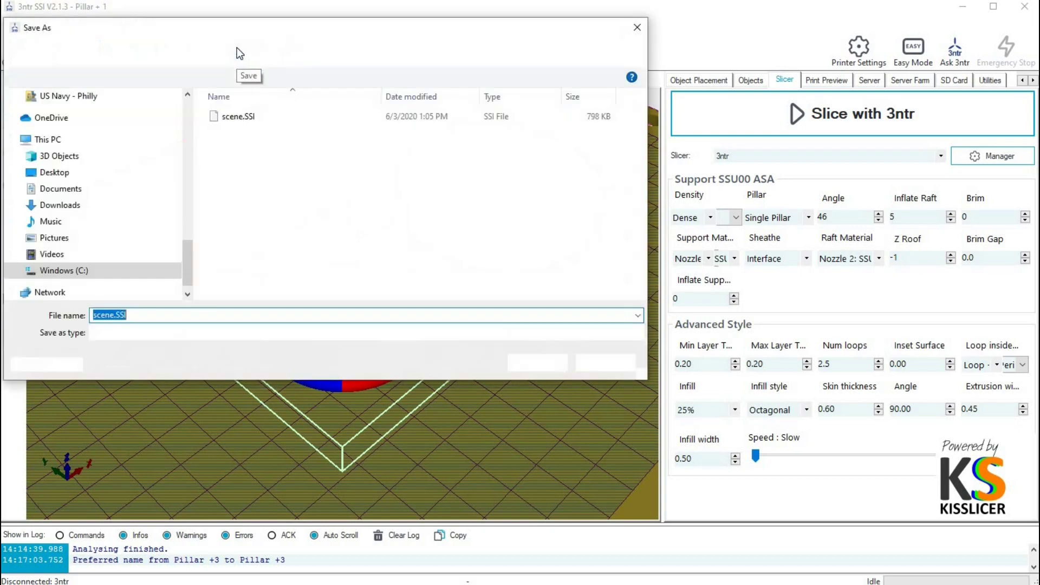
left_click(241, 116)
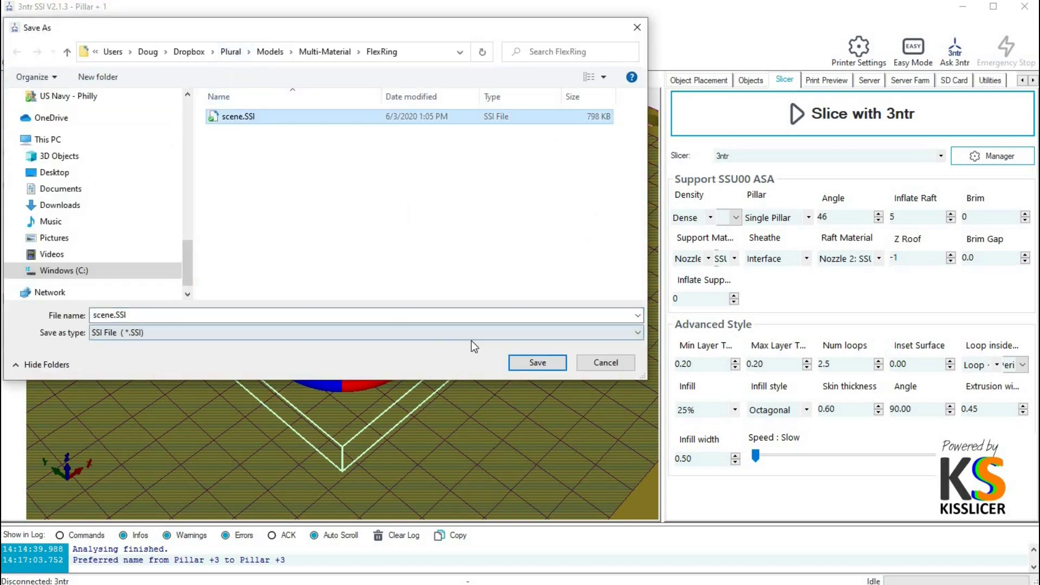
left_click(537, 363)
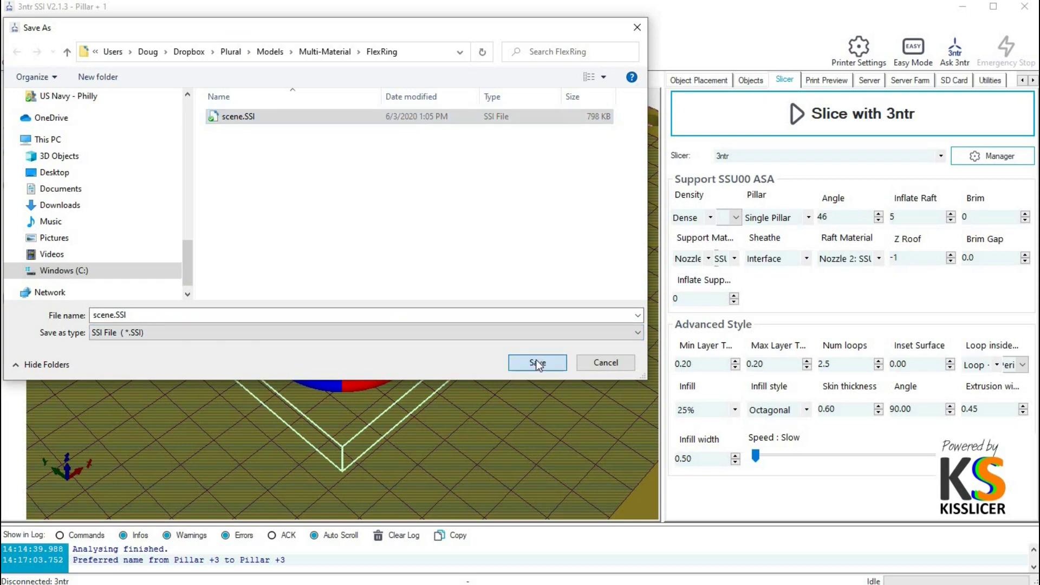
left_click(654, 340)
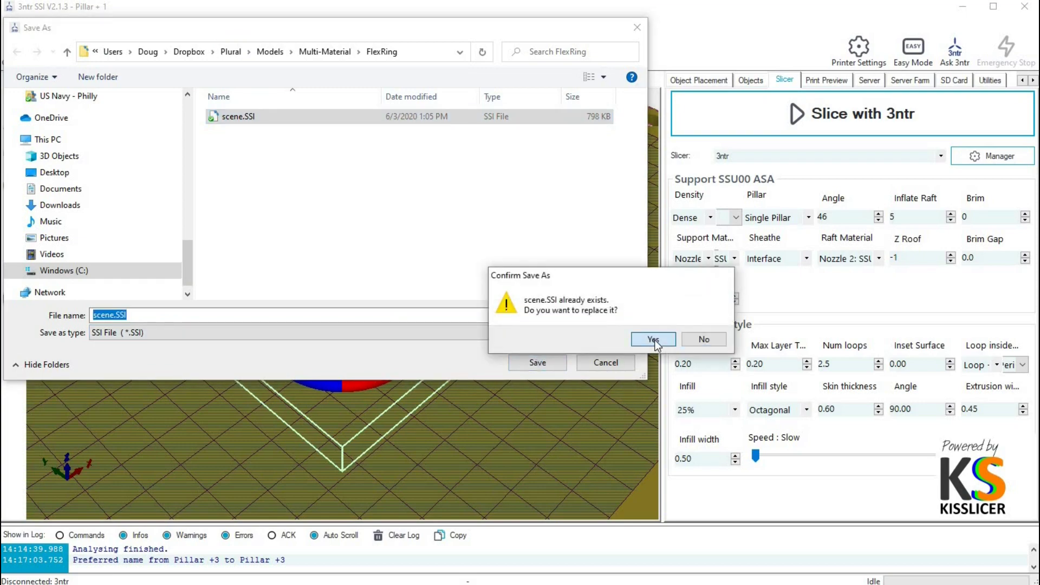